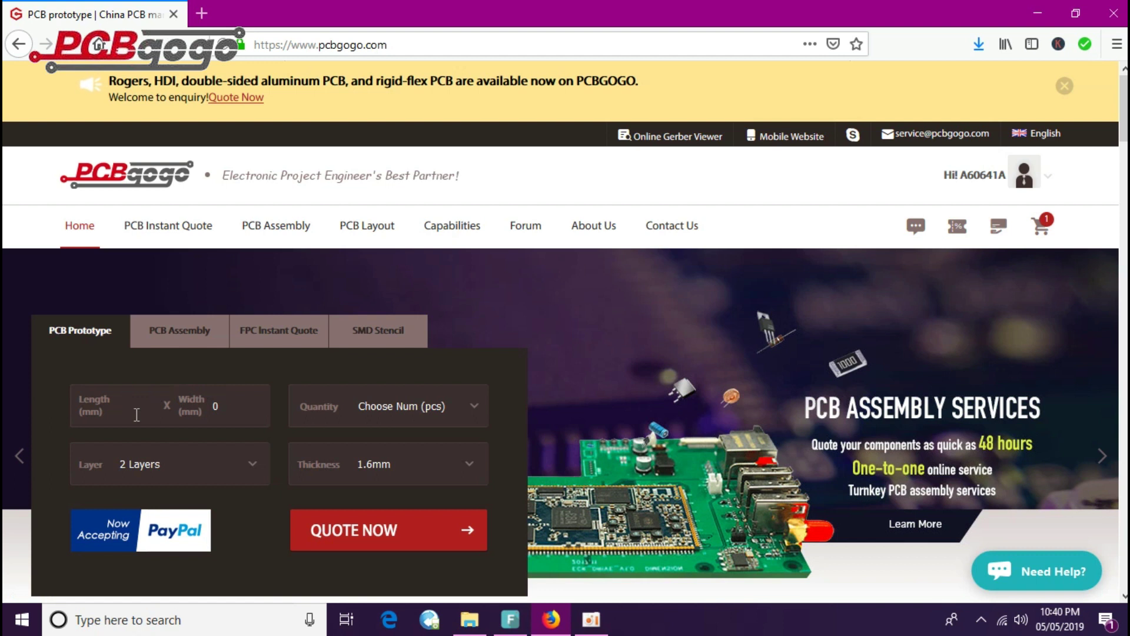
Enter 100 mm for both board length and width, and choose a quantity of 10.
text(00)
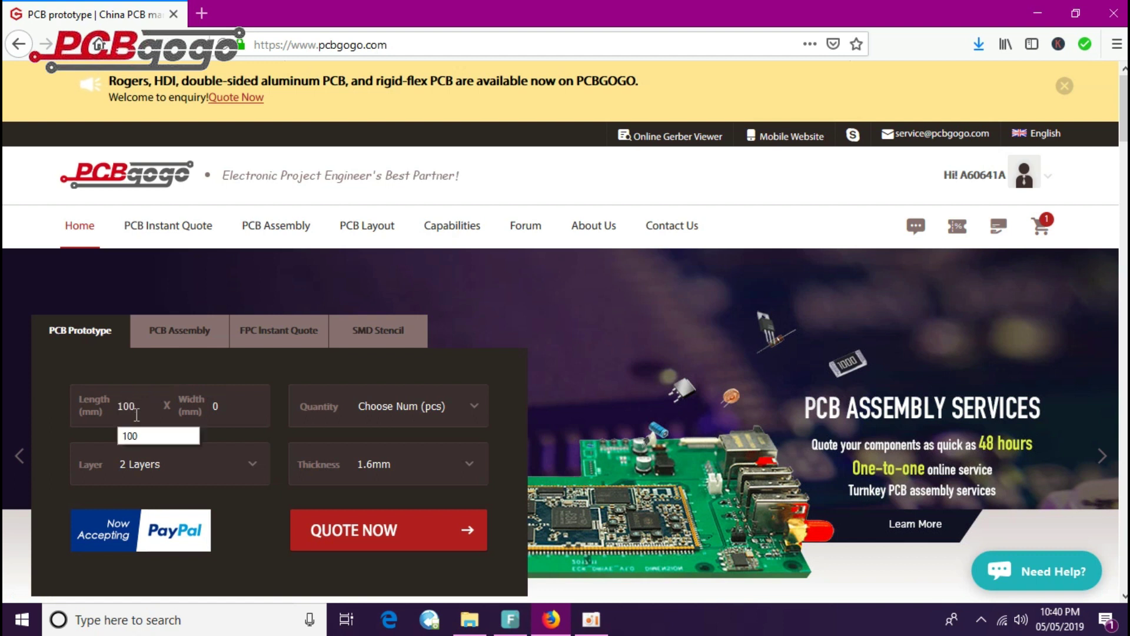
click(238, 408)
text(100)
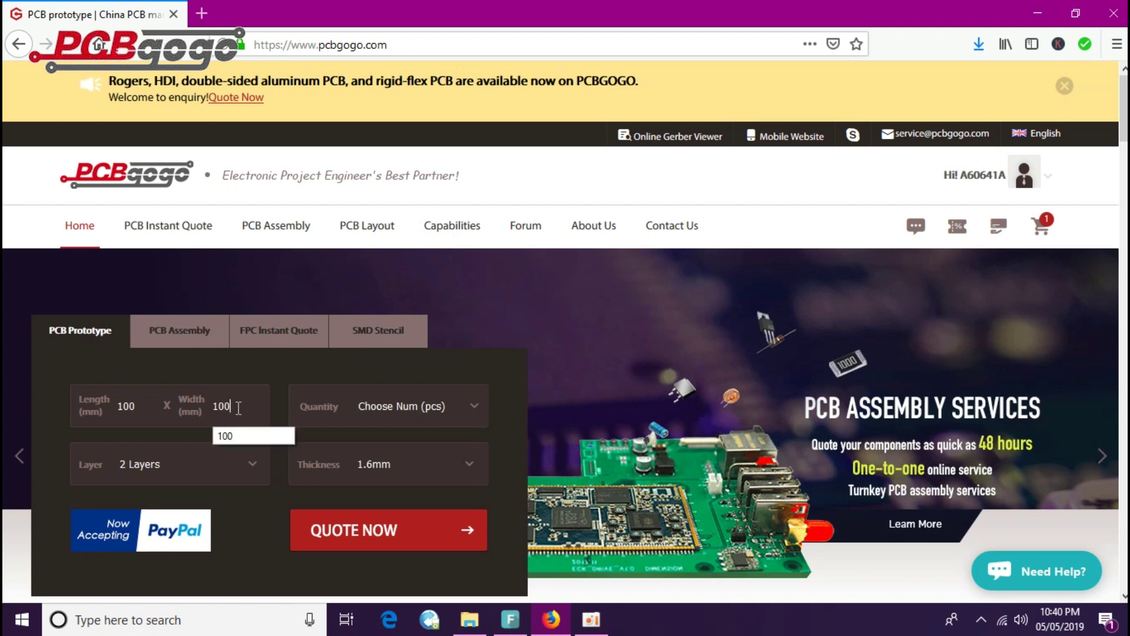
click(419, 406)
click(449, 210)
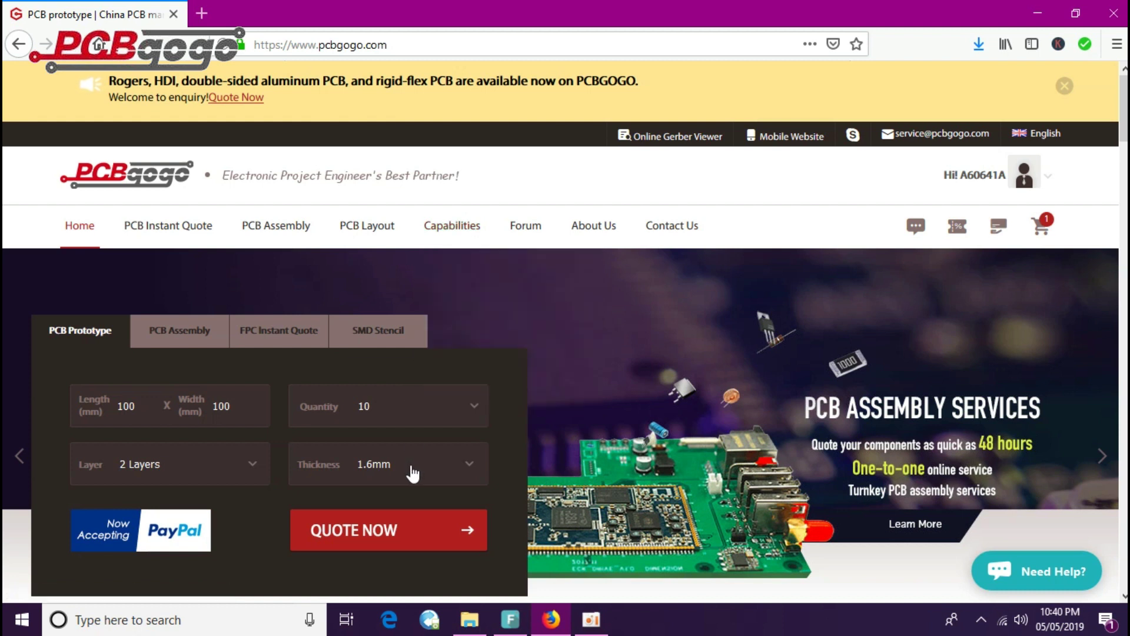
Open the instant quote and set the solder mask color to Red.
click(343, 533)
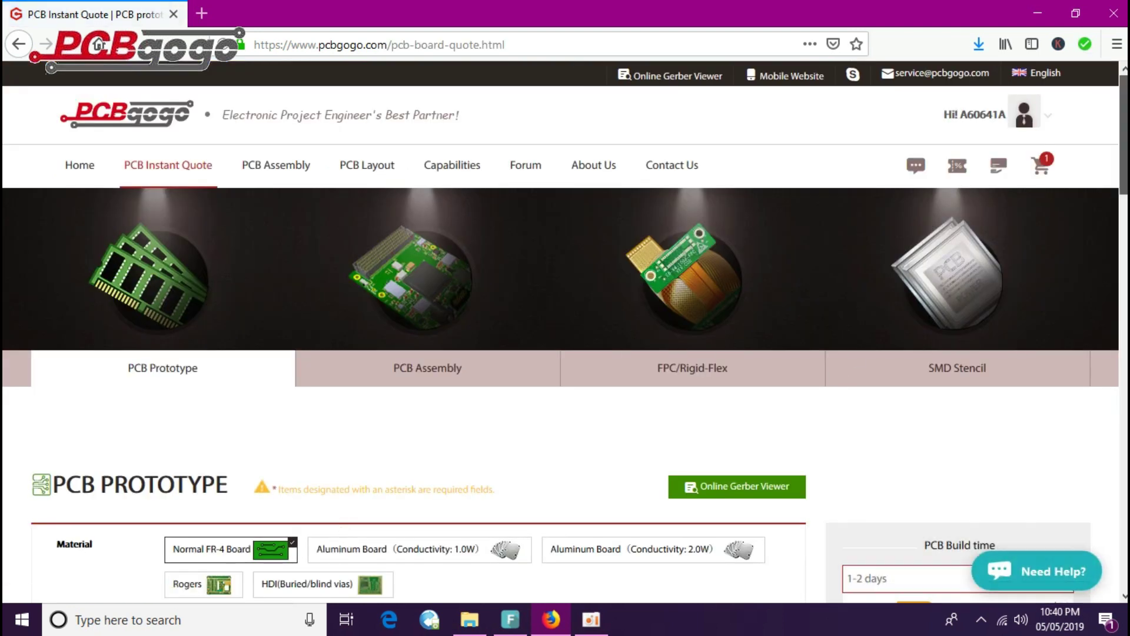
scroll(829, 366, down, 3)
scroll(579, 350, down, 6)
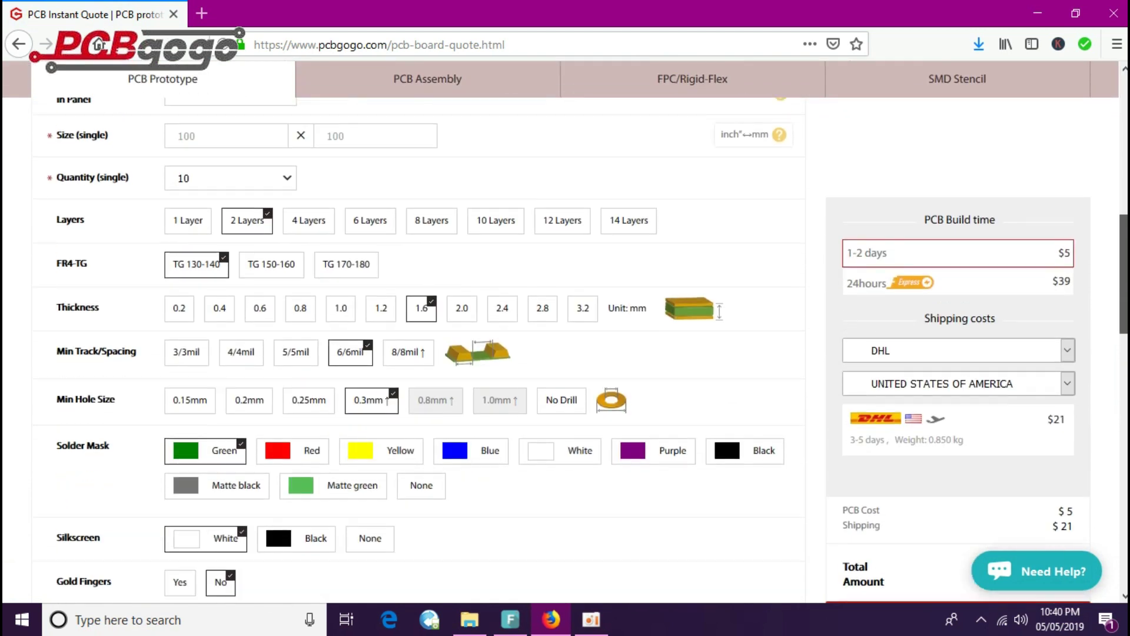
scroll(942, 427, down, 1)
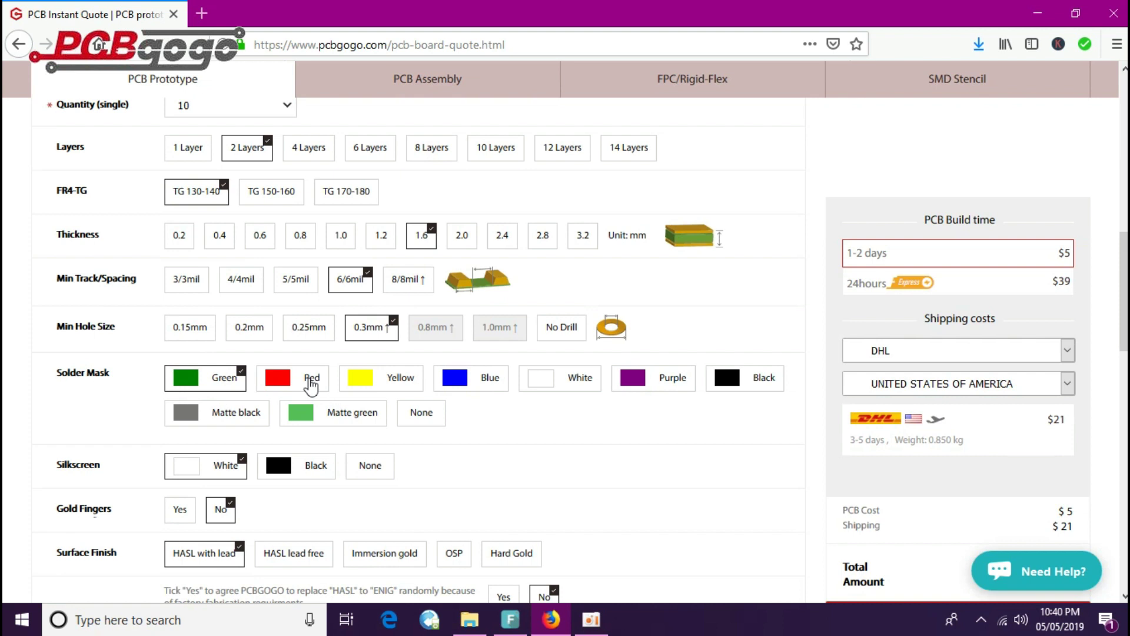
click(311, 383)
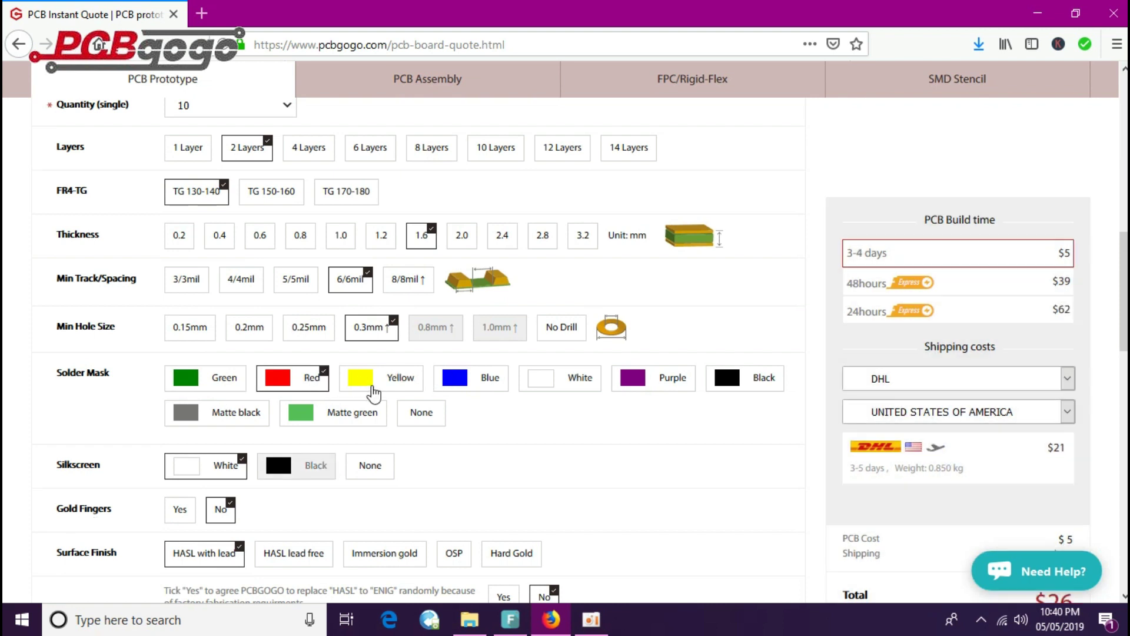
click(392, 384)
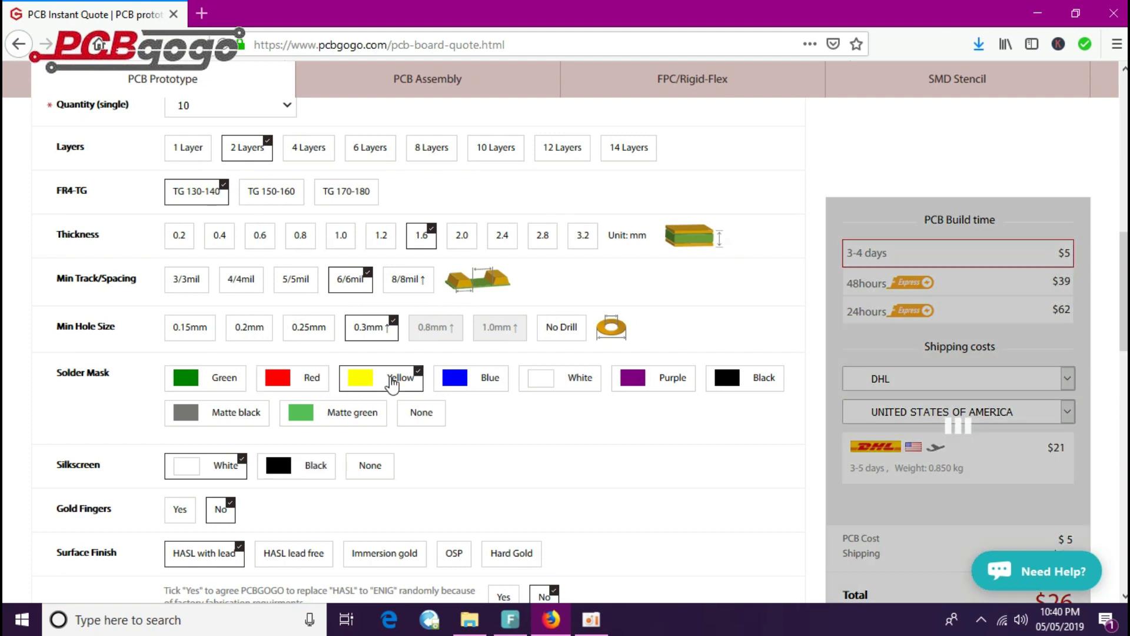
click(318, 384)
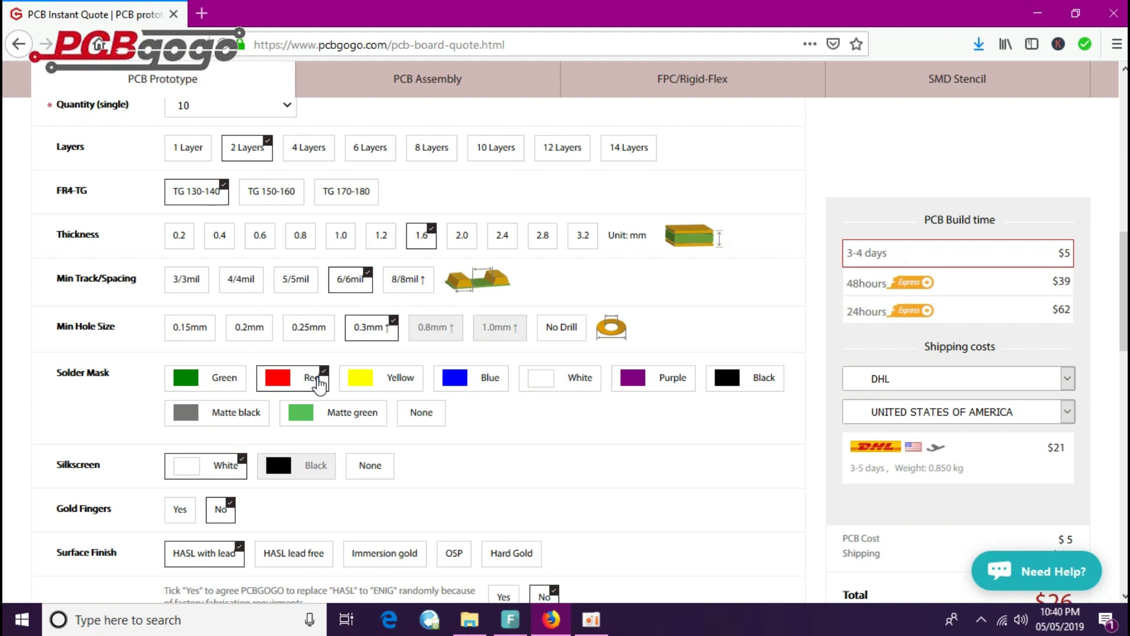
Select PAKISTAN as the shipping country.
scroll(1070, 422, down, 3)
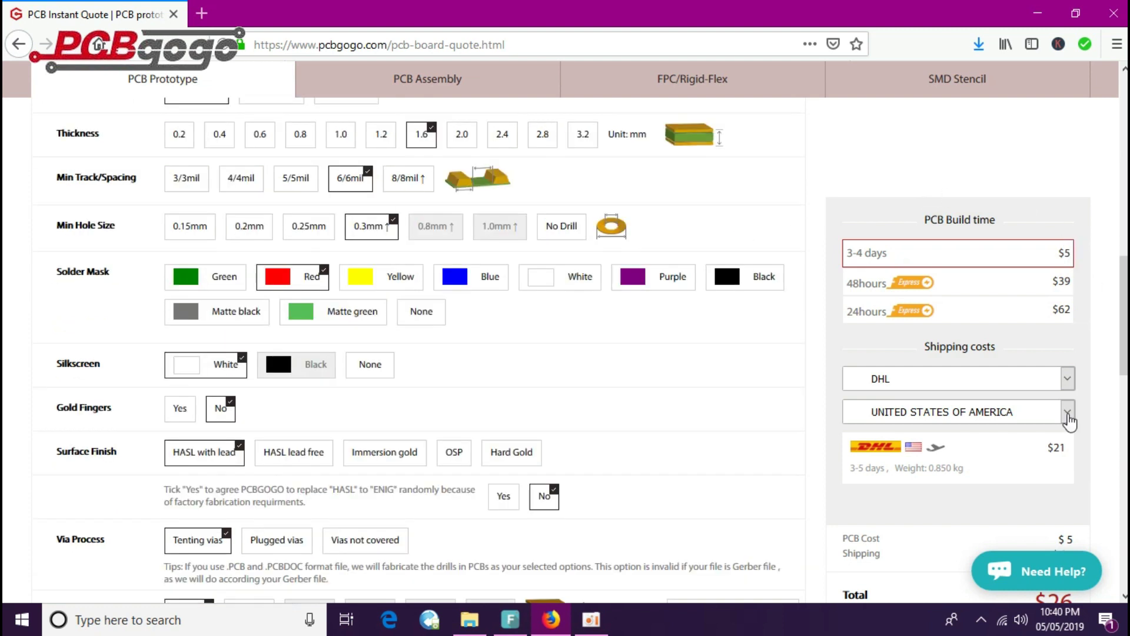
click(1068, 416)
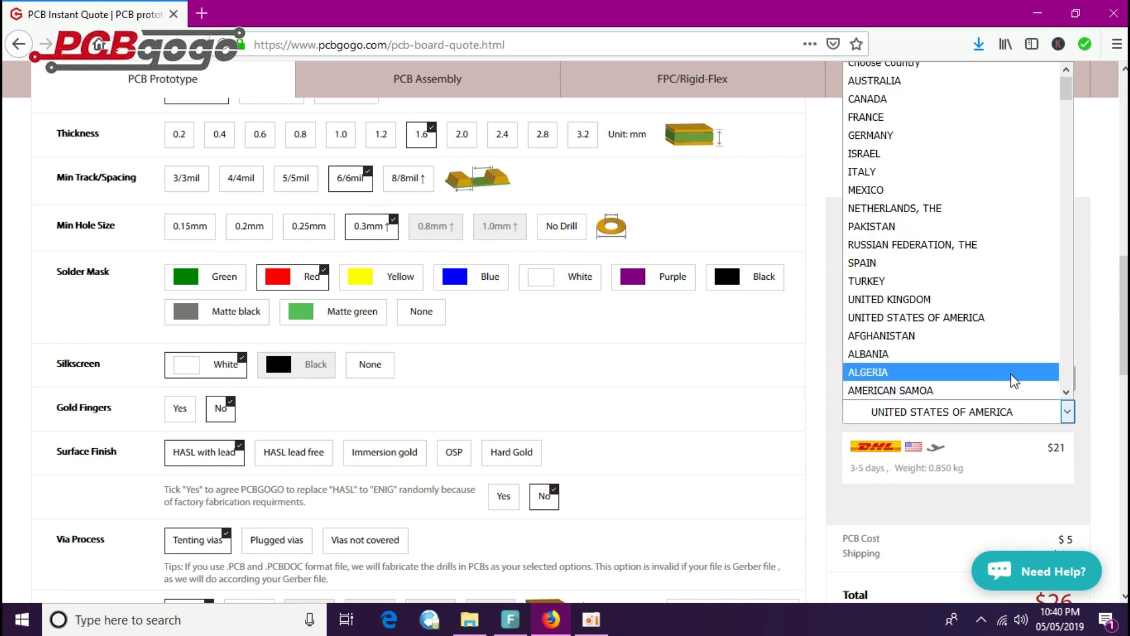
text(p)
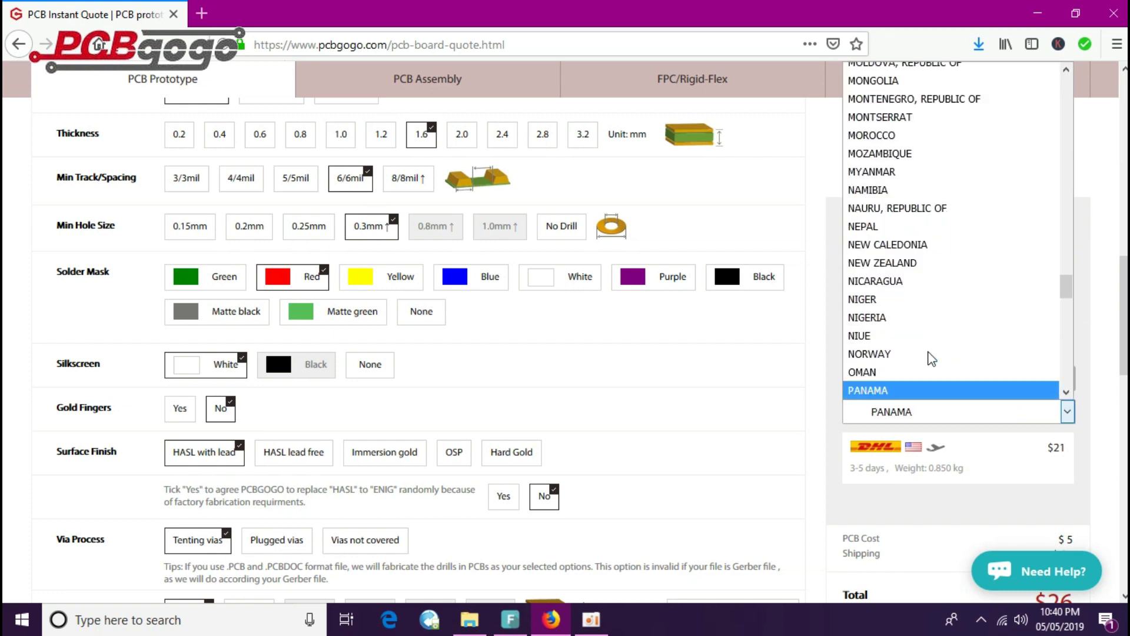
key(Down)
key(Down)
key(Down)
key(Down)
key(Down)
key(Down)
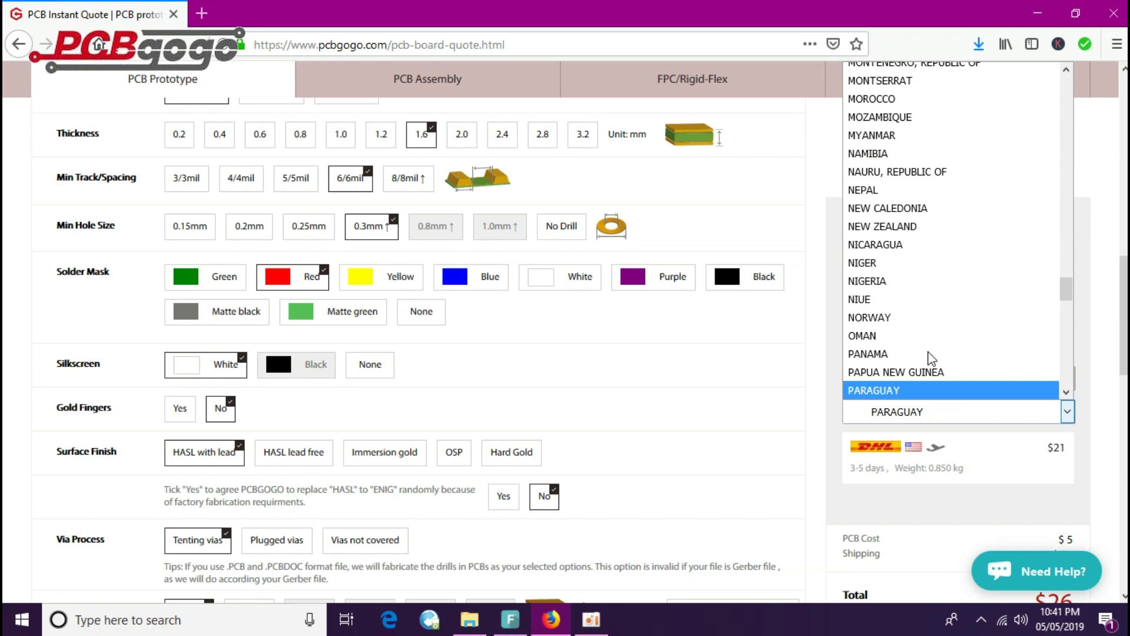
text(p)
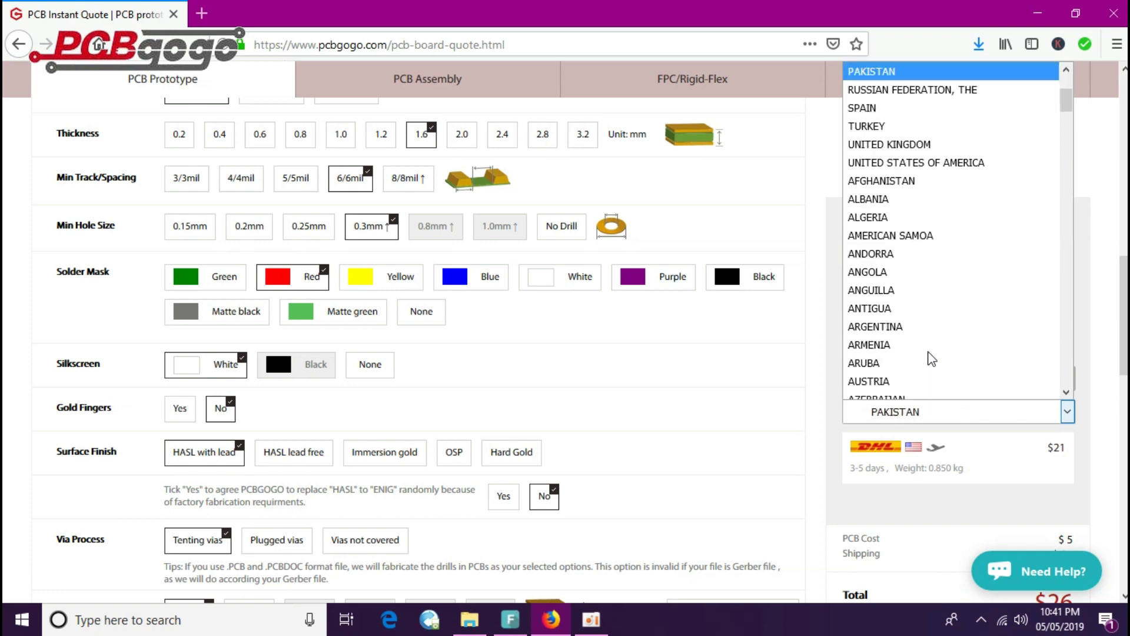
click(967, 72)
scroll(1127, 298, down, 3)
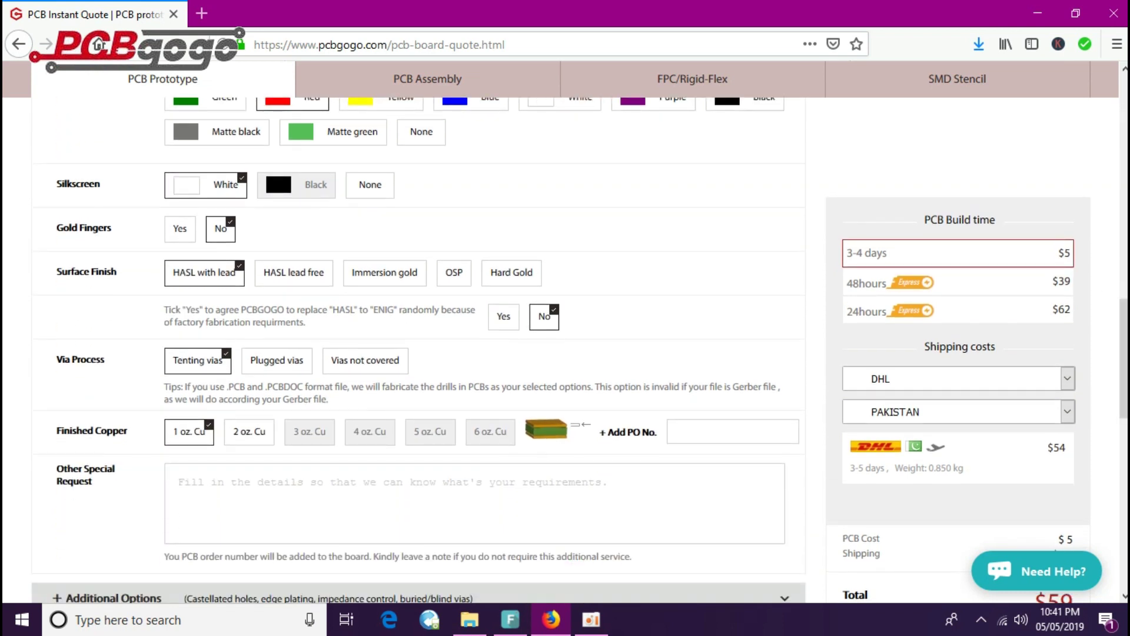
scroll(1046, 459, down, 7)
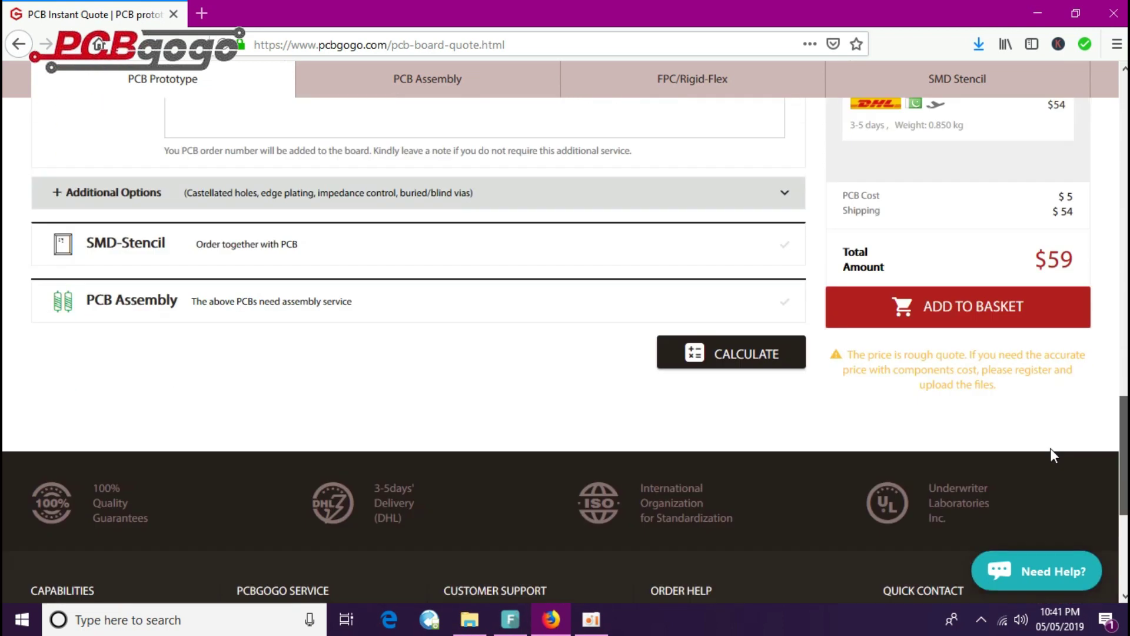
scroll(1045, 459, up, 3)
Add the quote to the basket, upload miniature final - CADCAM.ZIP, and submit the order.
click(1004, 464)
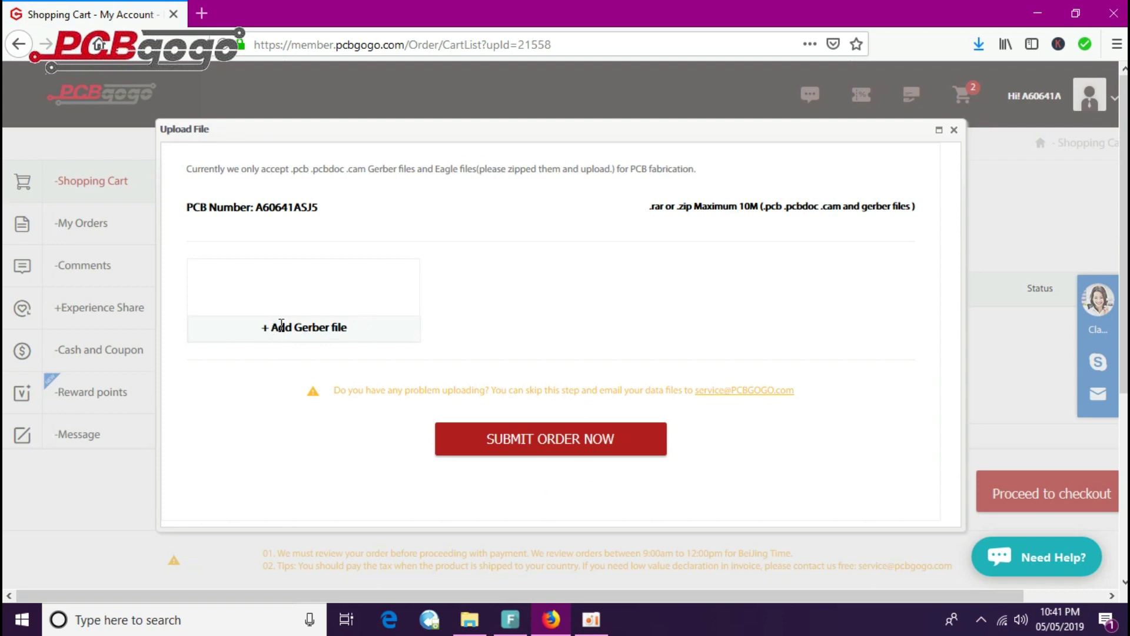
click(281, 325)
scroll(451, 240, down, 5)
click(451, 189)
key(Return)
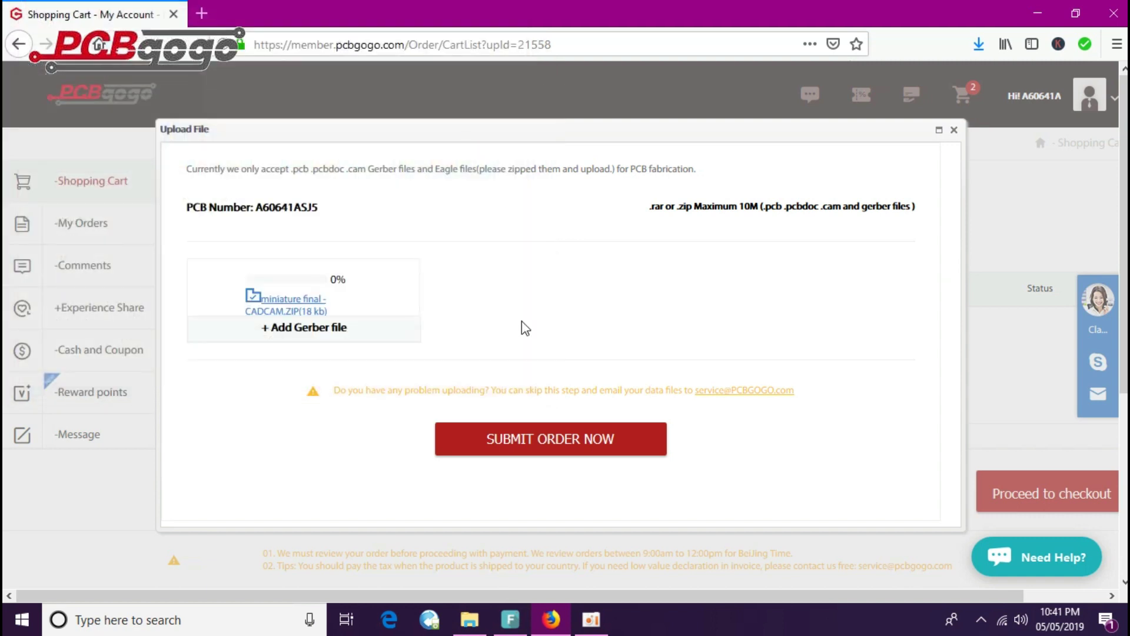
click(565, 440)
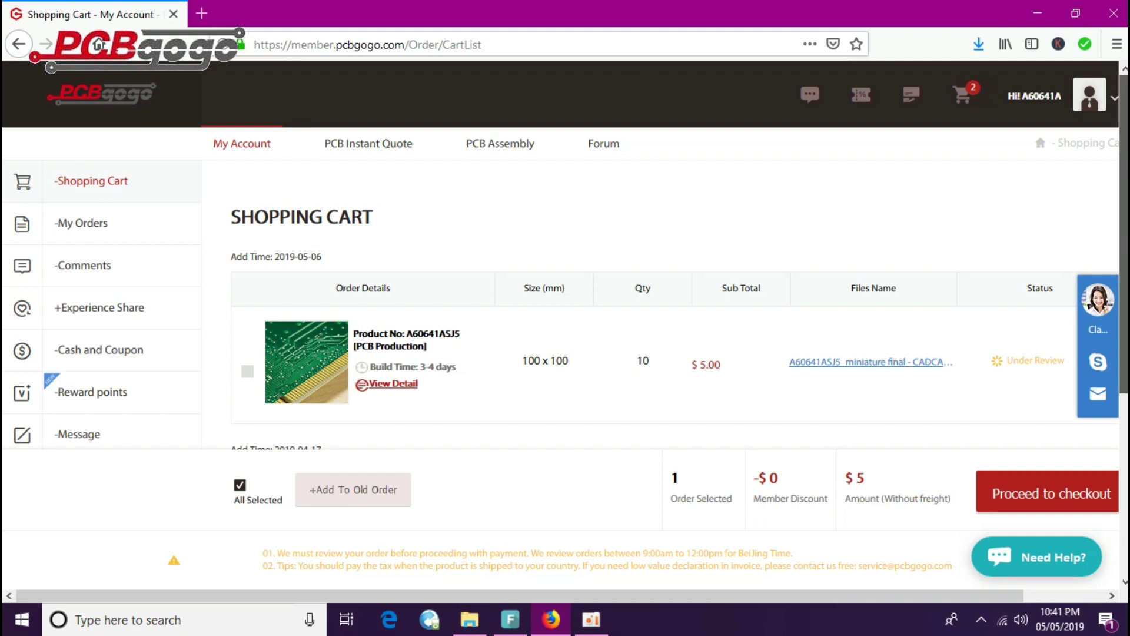
Continue from the shopping cart to checkout, reaching the shipping address step.
scroll(961, 220, down, 2)
scroll(962, 220, down, 1)
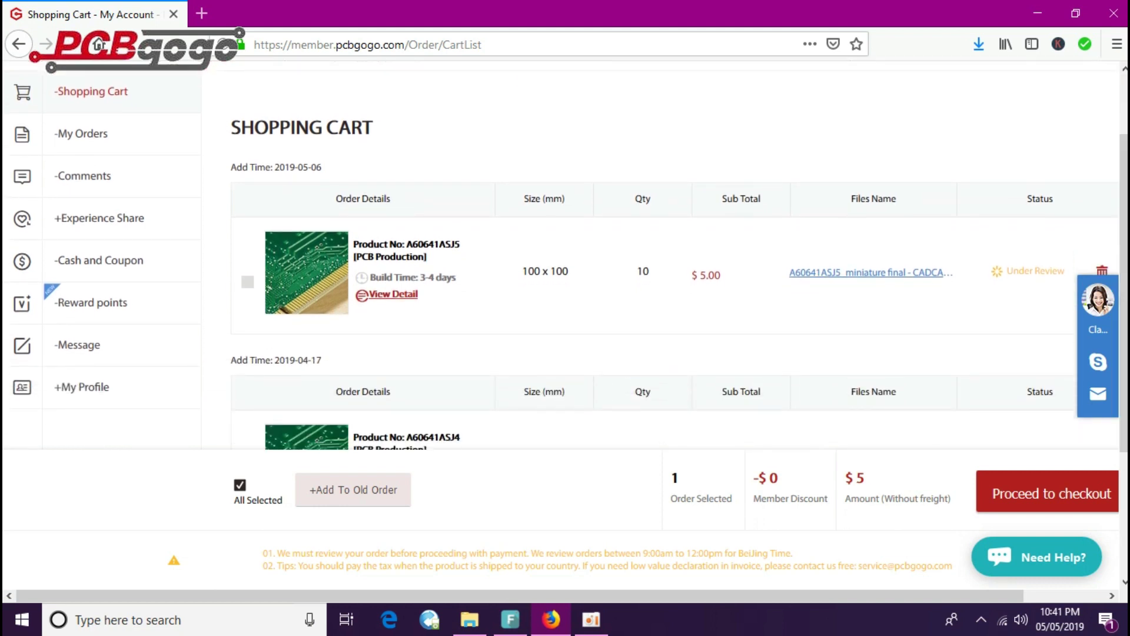
scroll(962, 220, down, 3)
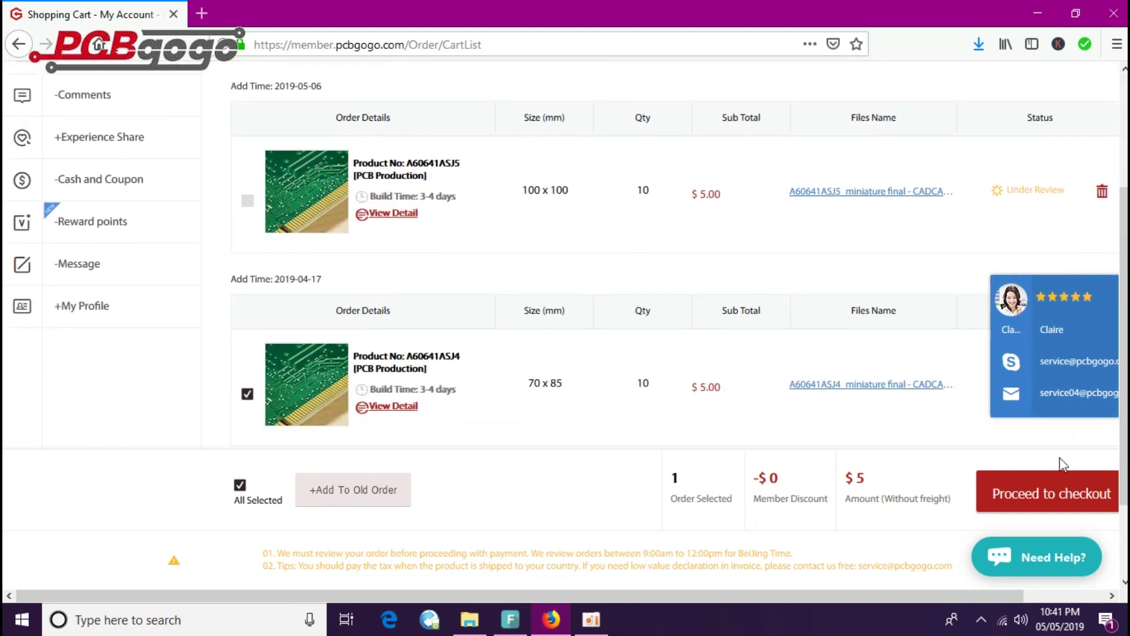
click(1053, 502)
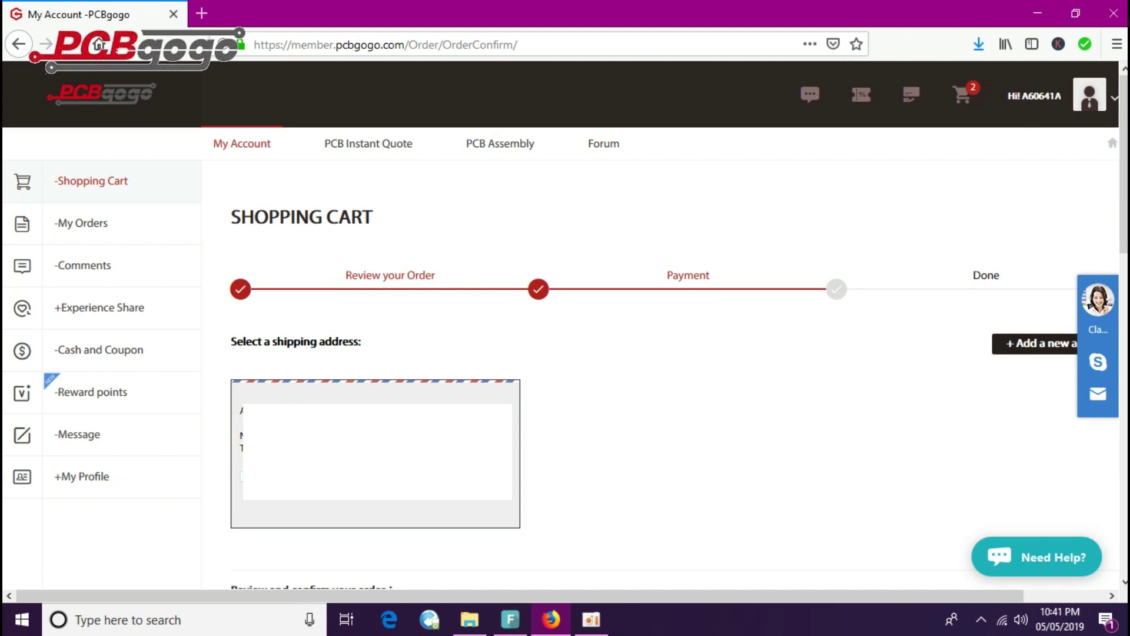
Confirm PayPal payment, DHL shipping and the $62 total, then proceed to checkout.
double_click(241, 436)
click(589, 419)
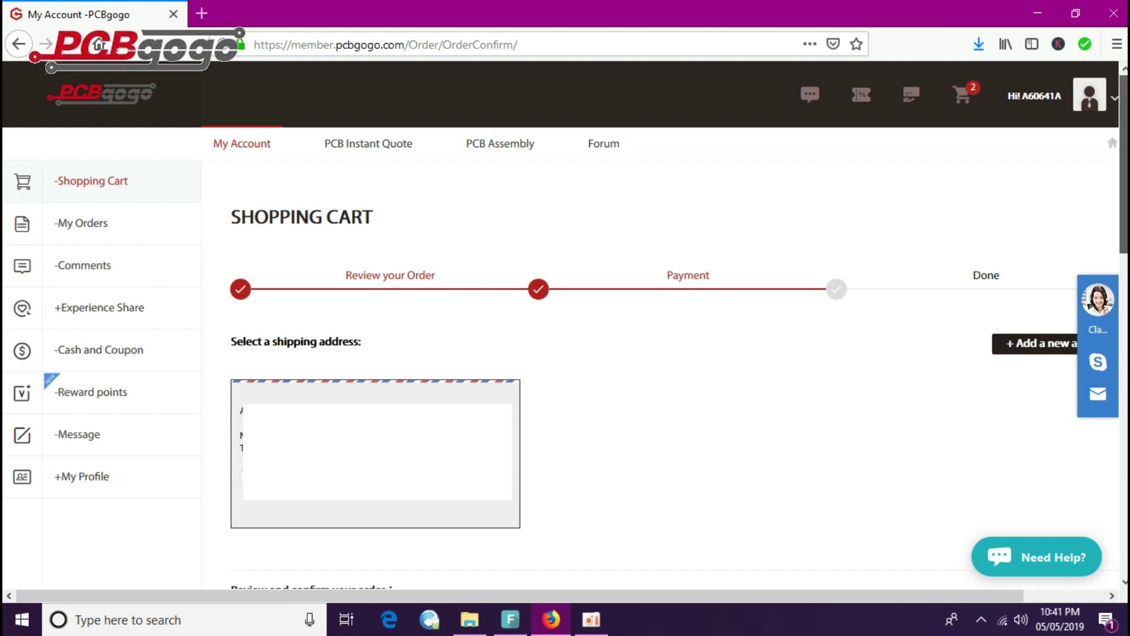
drag(1124, 164, 1124, 346)
drag(1122, 407, 1112, 493)
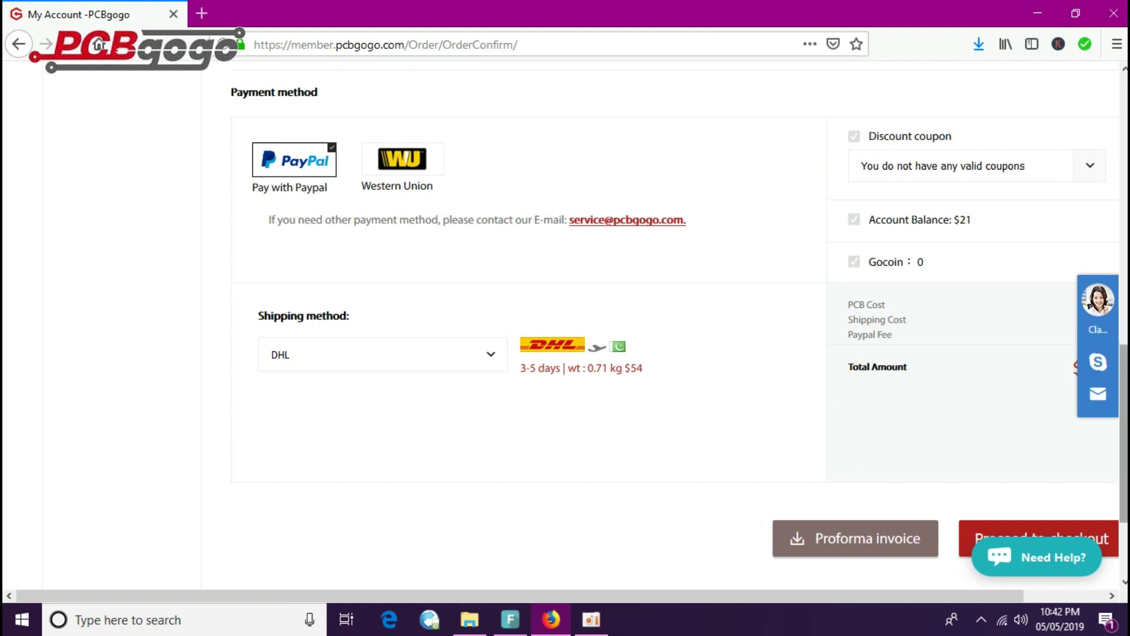
scroll(487, 234, down, 2)
scroll(677, 324, up, 10)
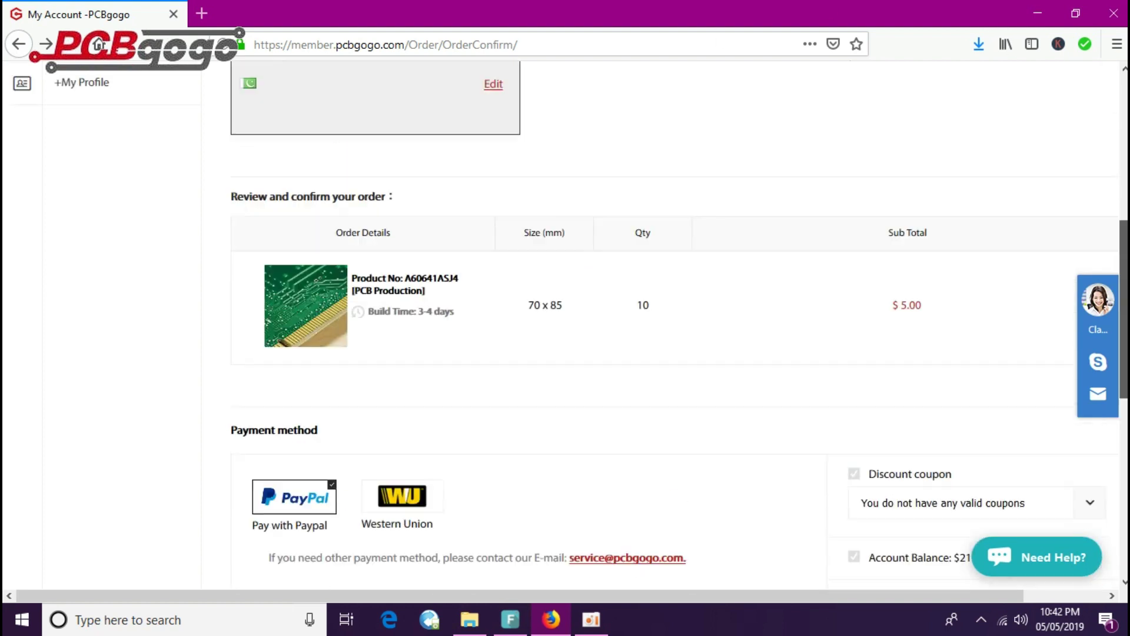
scroll(677, 323, down, 4)
scroll(1049, 451, down, 6)
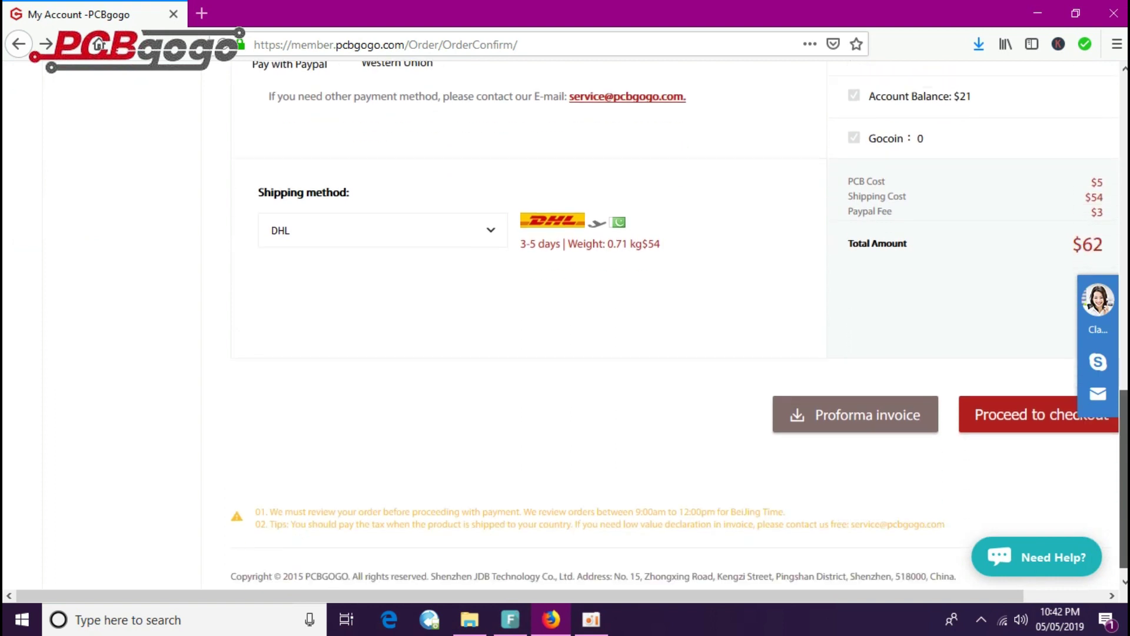
click(1036, 419)
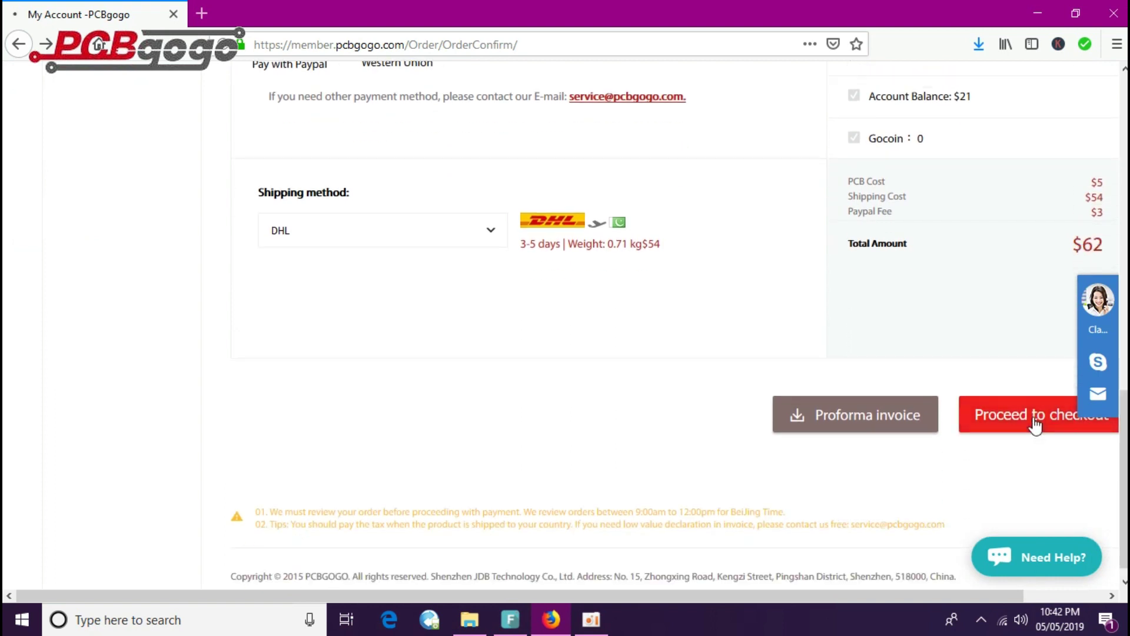
scroll(529, 323, down, 2)
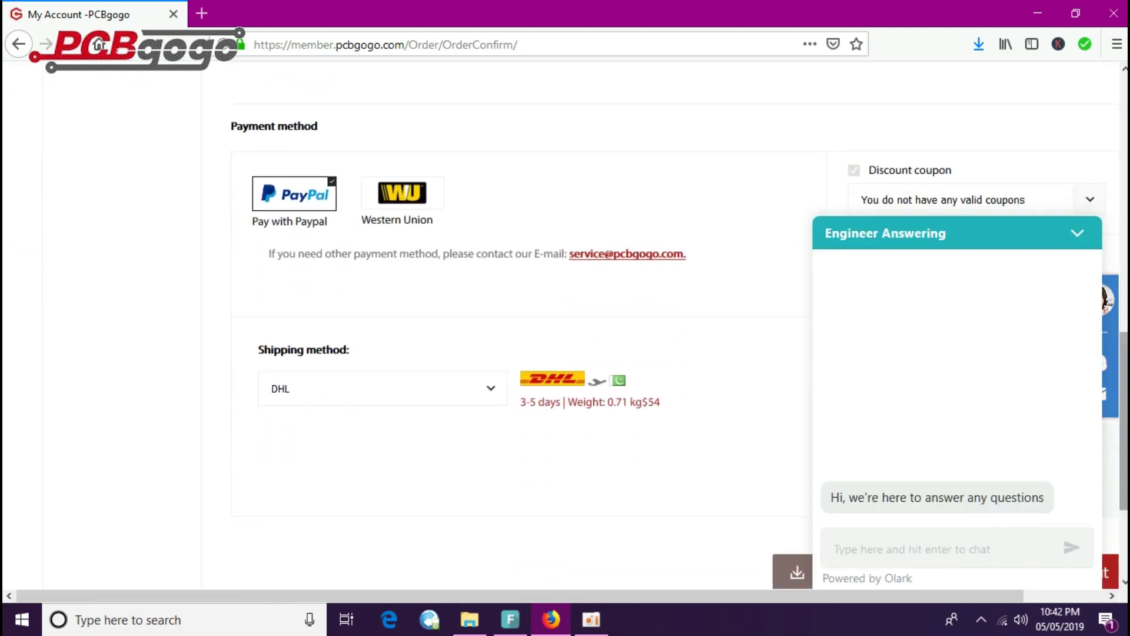